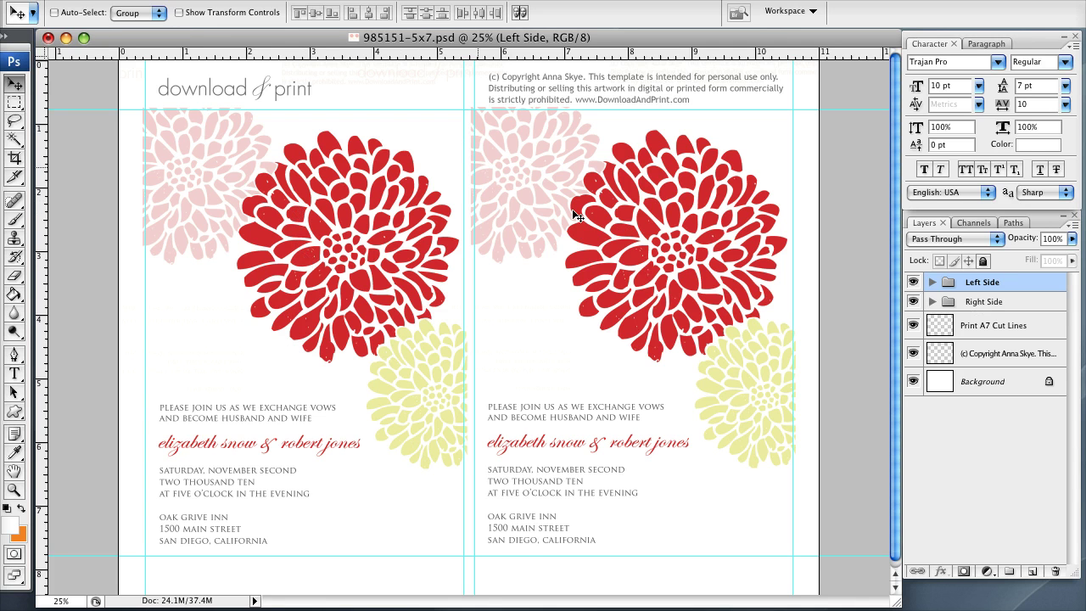
# Expand the Left Side group and select the Names and Event Details text layers.
pyautogui.click(932, 282)
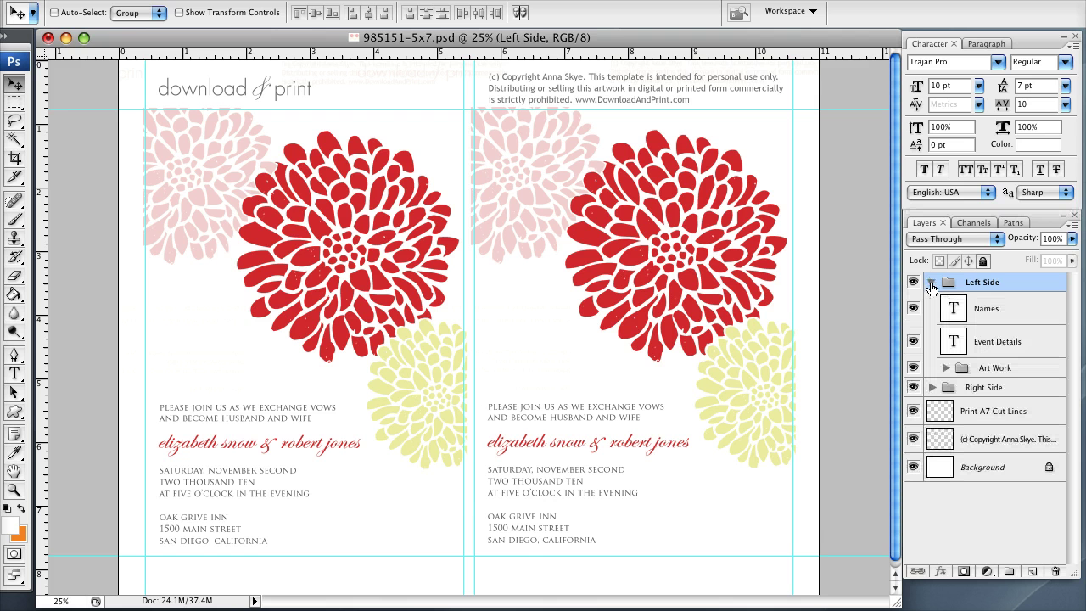
pyautogui.click(998, 312)
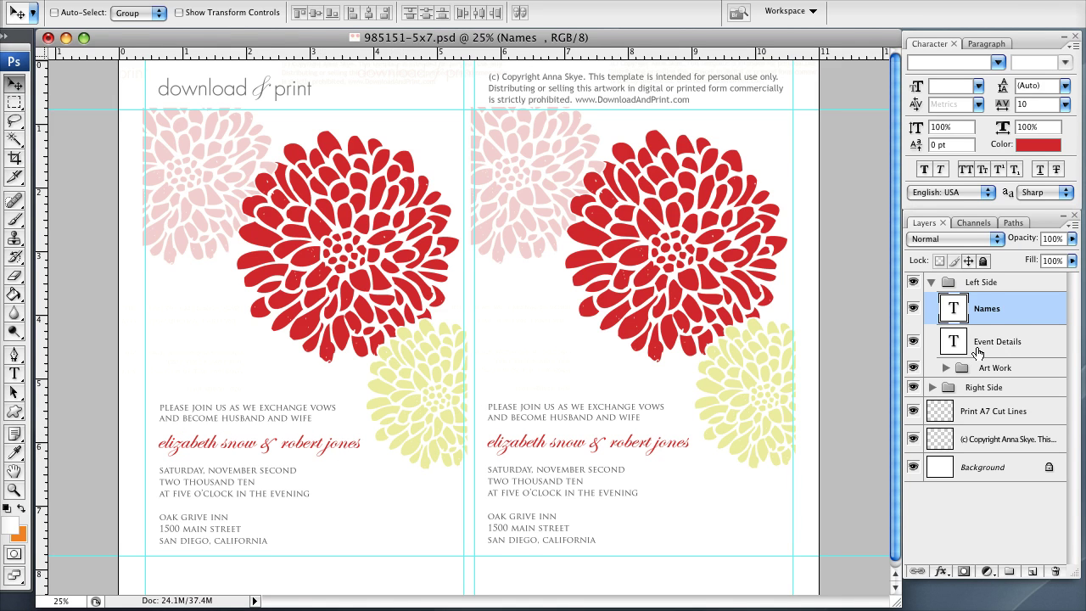
pyautogui.click(978, 348)
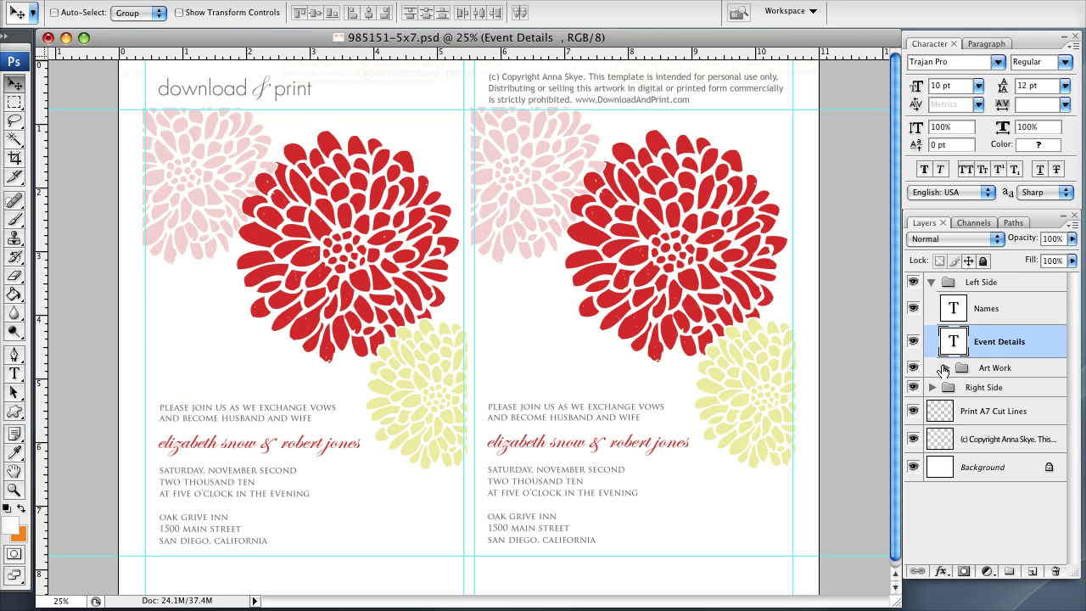
# Expand the Art Work group and select the Top, Middle and Bottom Flower layers in turn.
pyautogui.click(944, 368)
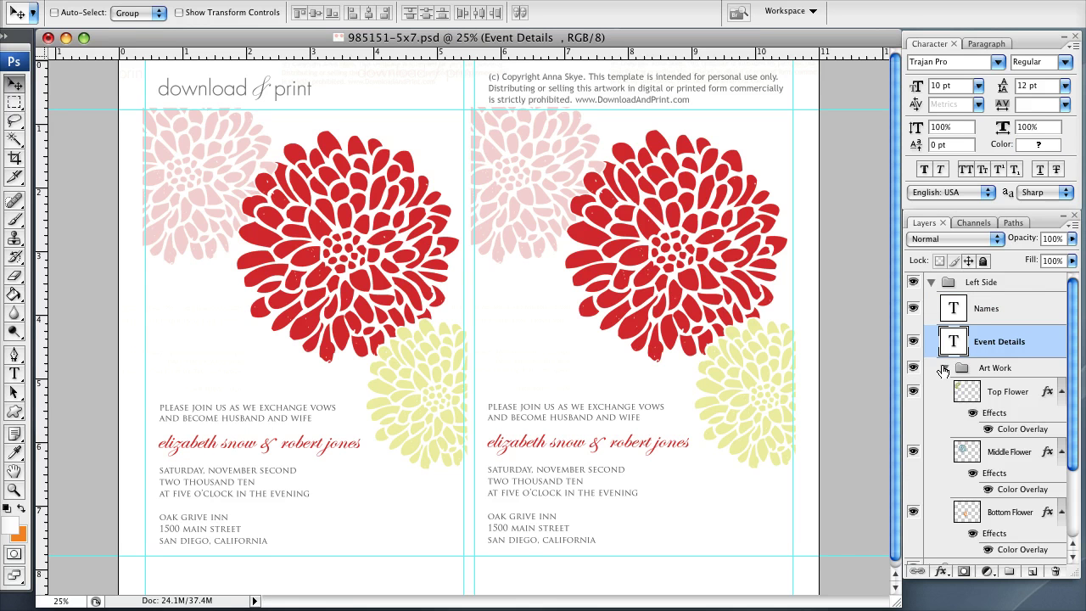
pyautogui.scroll(-2, 967, 404)
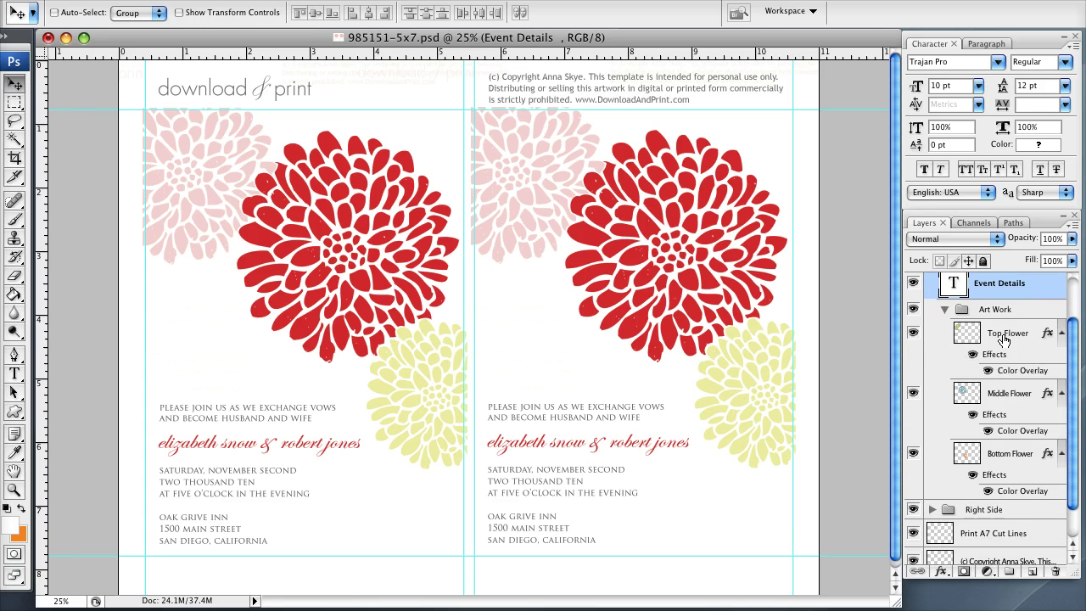
pyautogui.click(1005, 336)
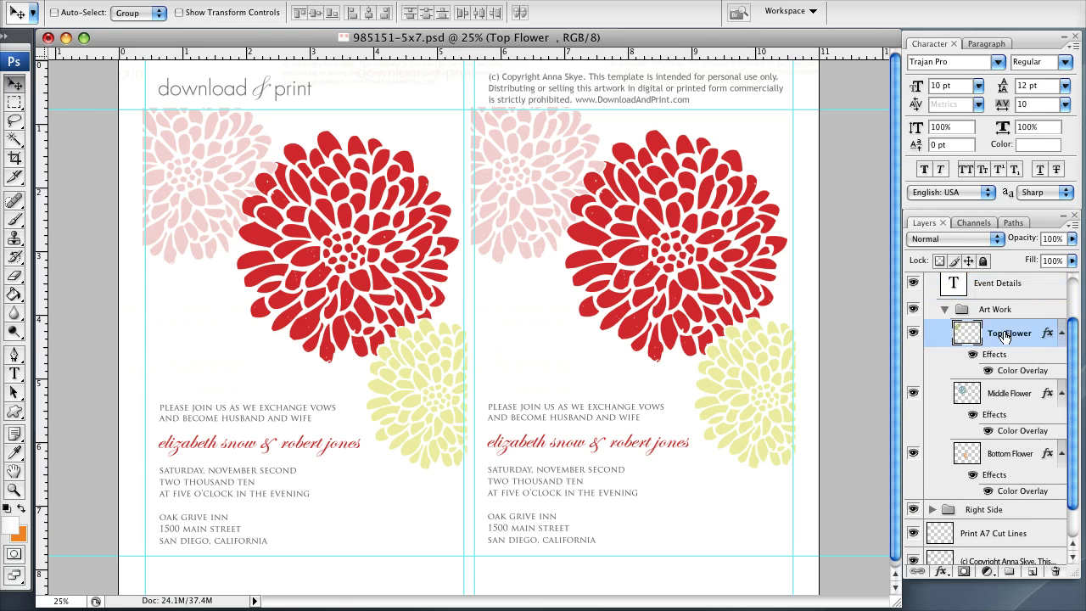
pyautogui.click(1004, 394)
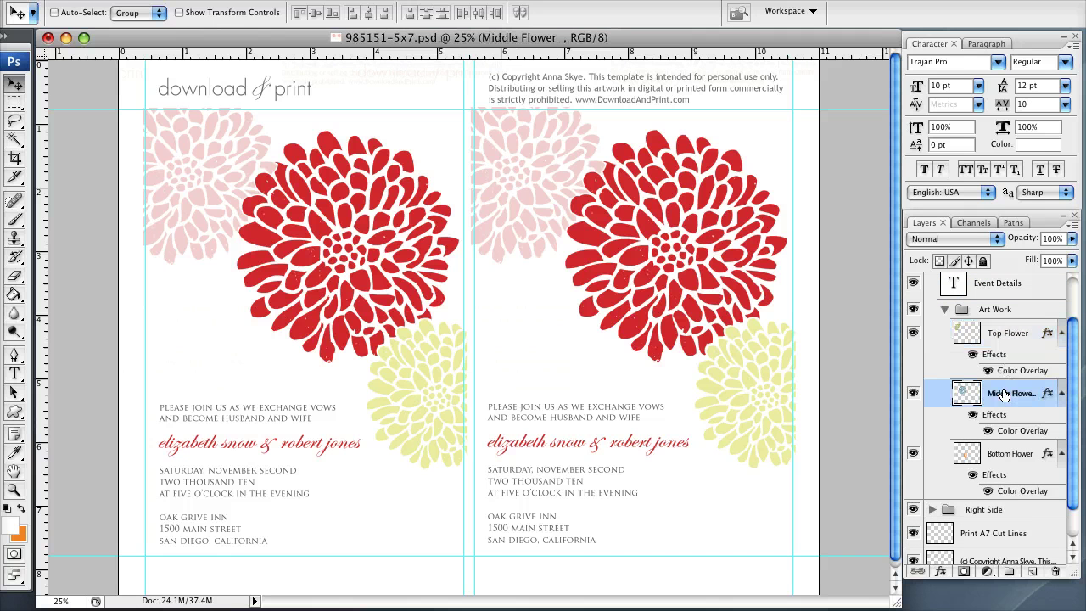
pyautogui.click(1011, 454)
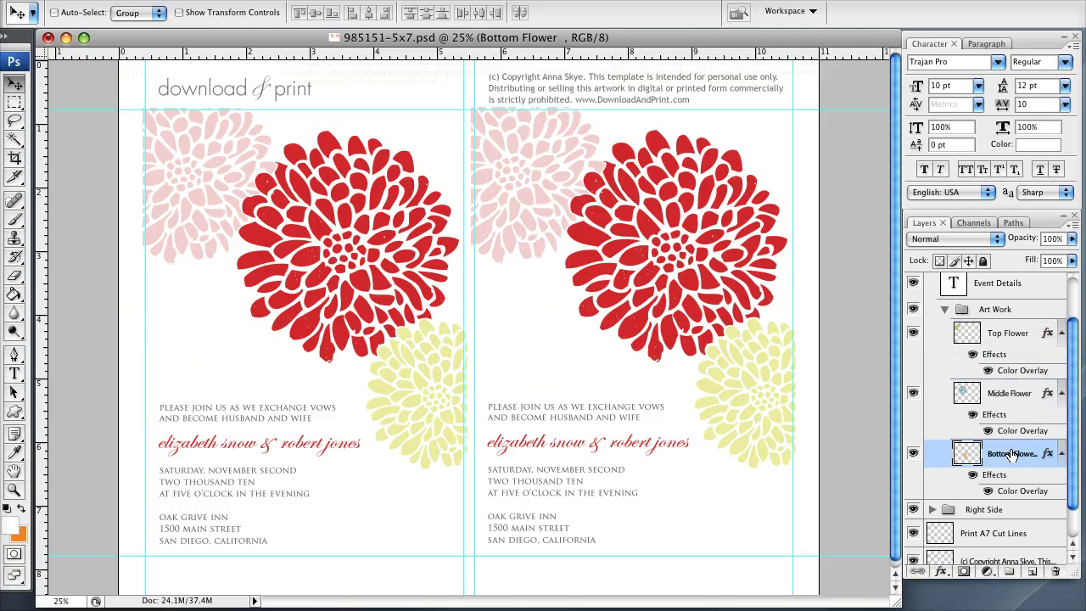
pyautogui.click(1008, 338)
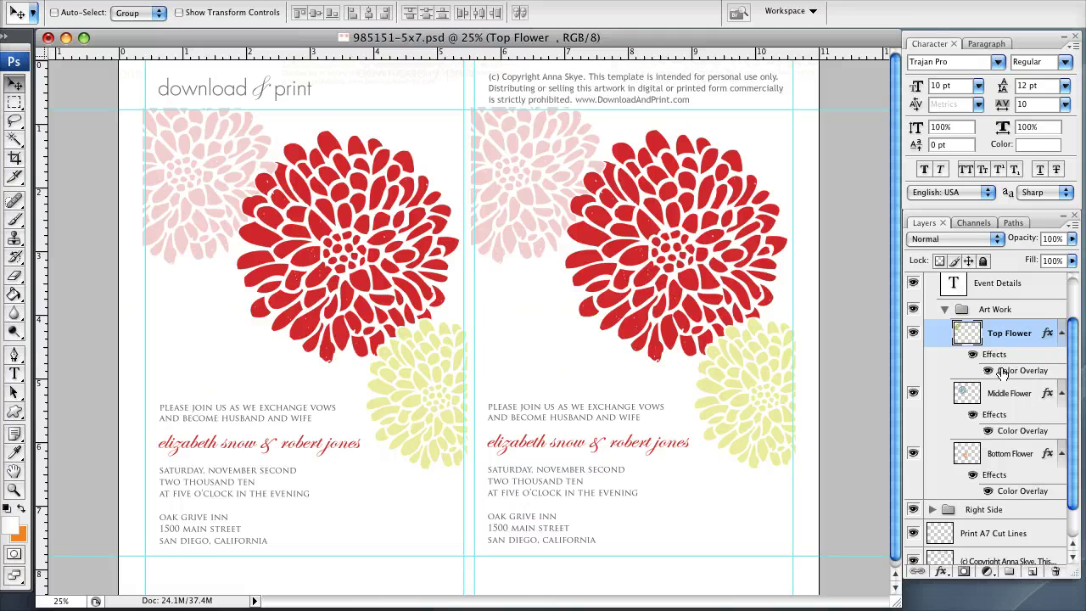
# Set the Top Flower's Color Overlay to dusty blue #98b3cd.
pyautogui.doubleClick(1003, 373)
pyautogui.moveTo(927, 471); pyautogui.dragTo(667, 176)
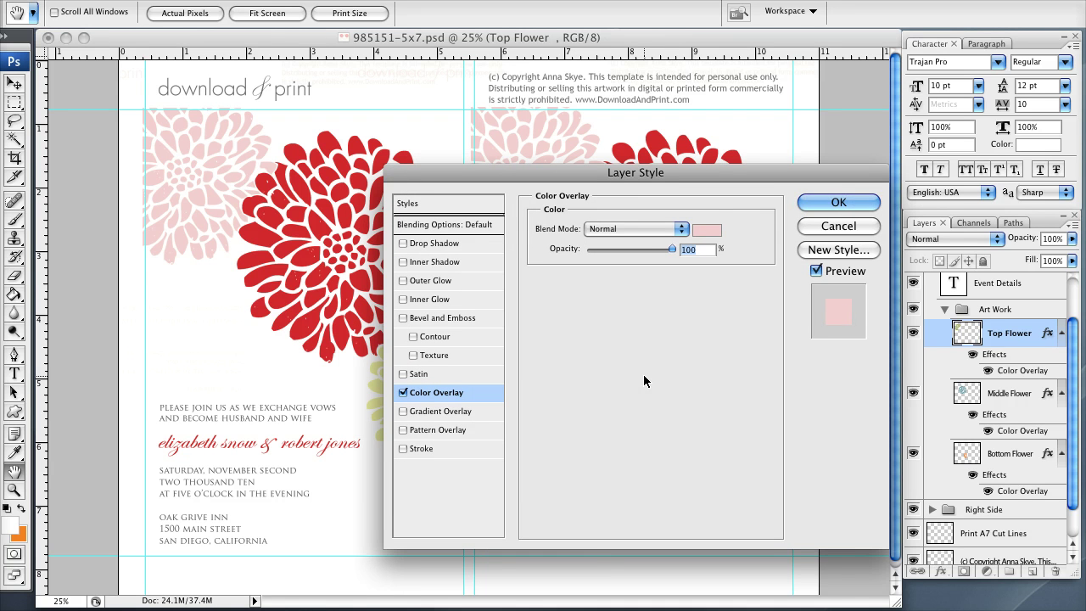
pyautogui.click(699, 228)
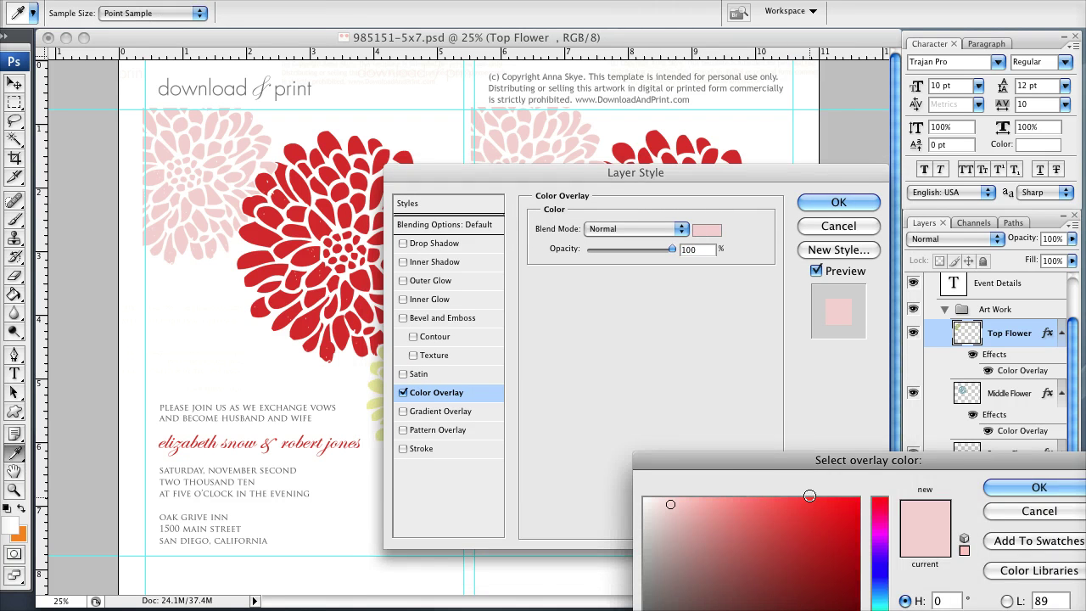
pyautogui.moveTo(809, 463); pyautogui.dragTo(583, 236)
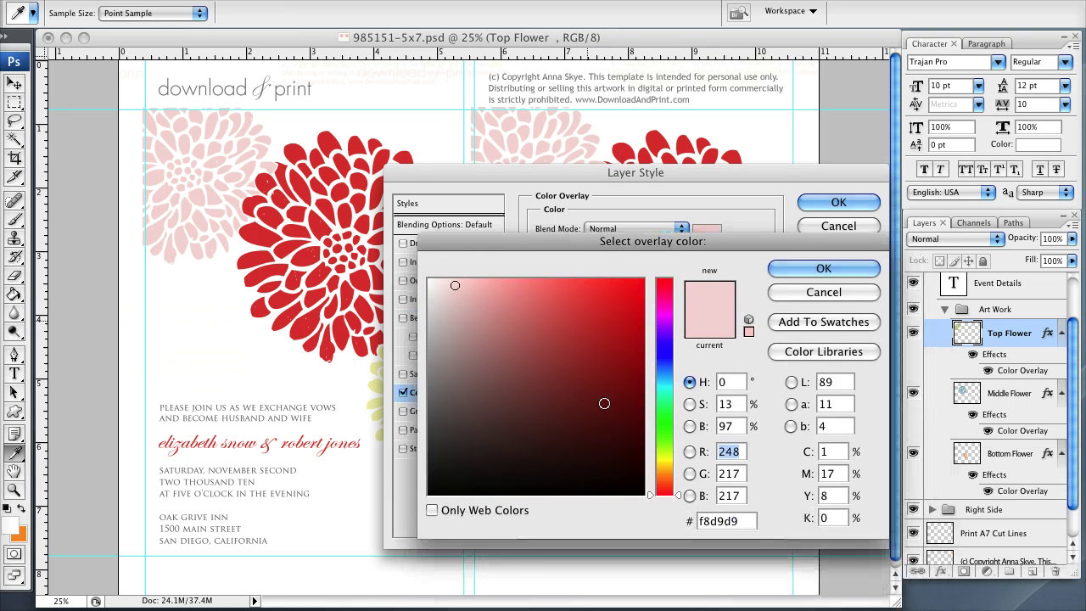
pyautogui.click(665, 368)
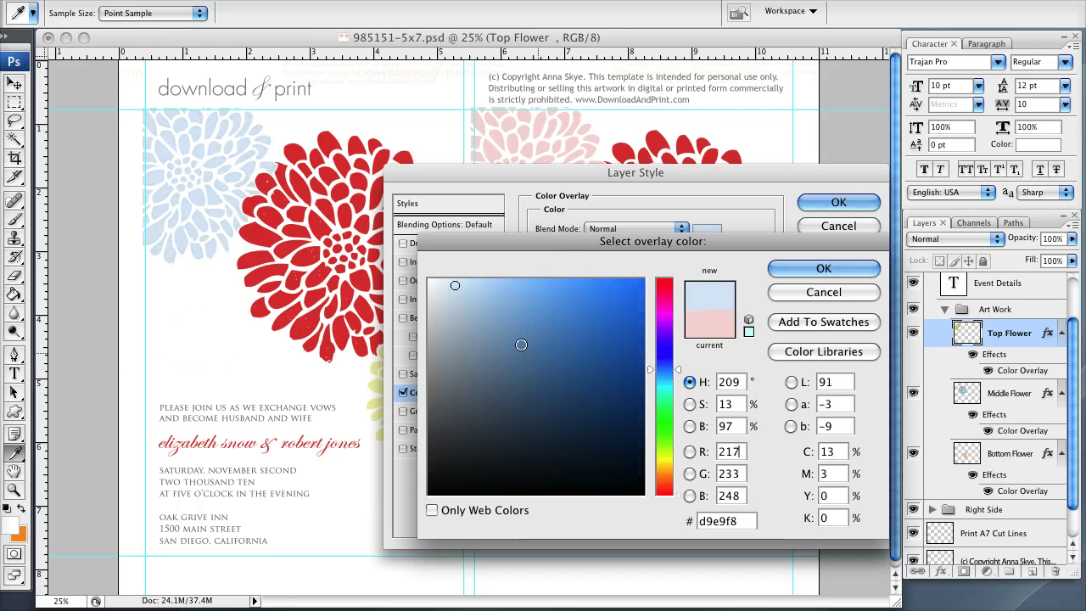
pyautogui.click(506, 325)
pyautogui.click(498, 291)
pyautogui.click(471, 303)
pyautogui.click(489, 331)
pyautogui.click(483, 321)
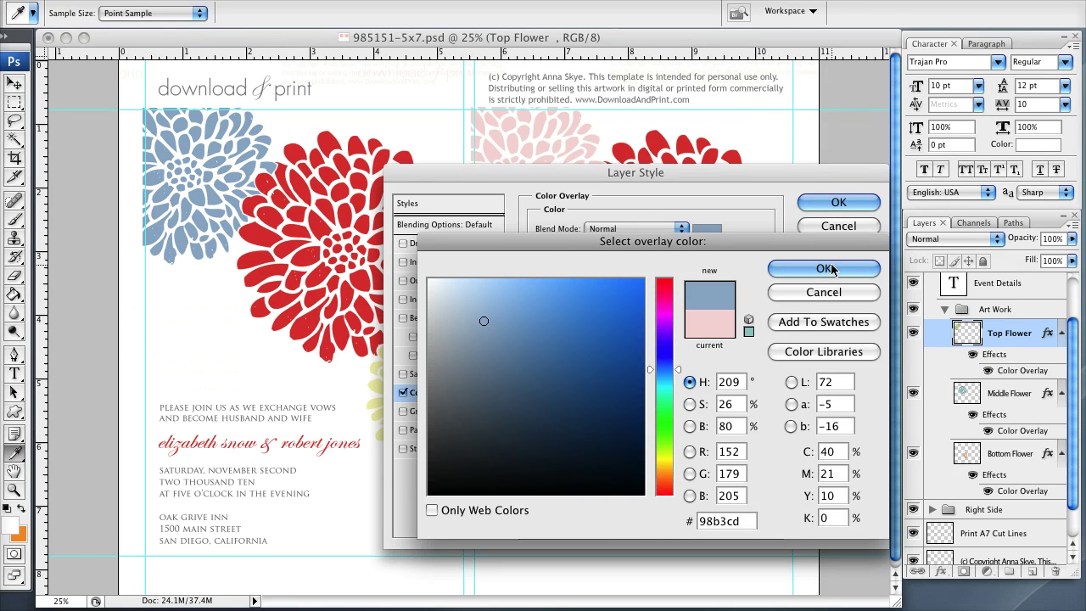
pyautogui.press('Return')
pyautogui.click(828, 201)
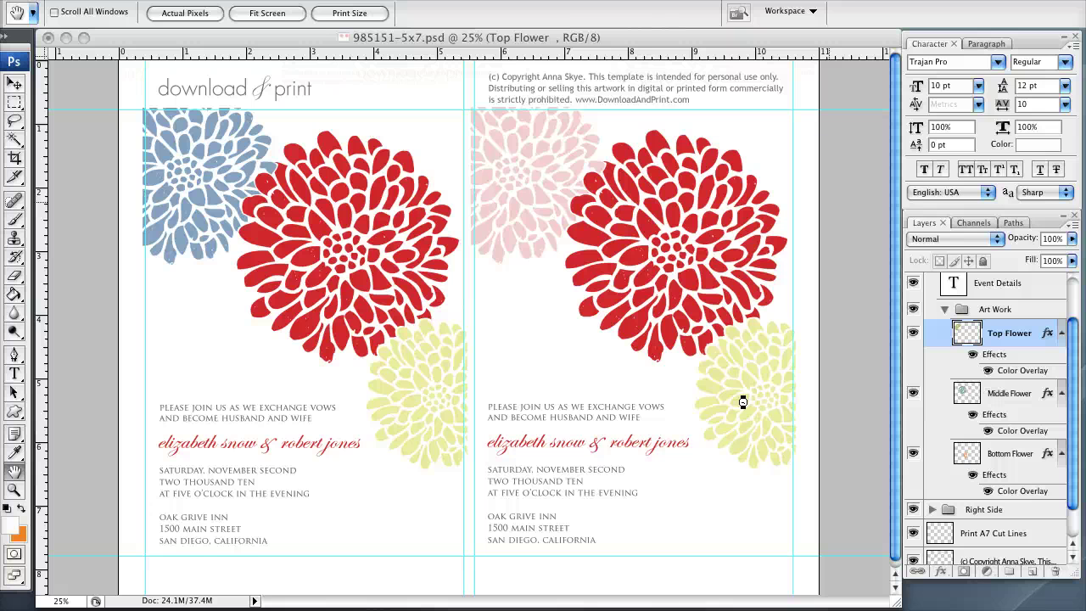
# Change the Middle Flower's Color Overlay from red to sage green #8cbf79.
pyautogui.press('v')
pyautogui.click(1008, 394)
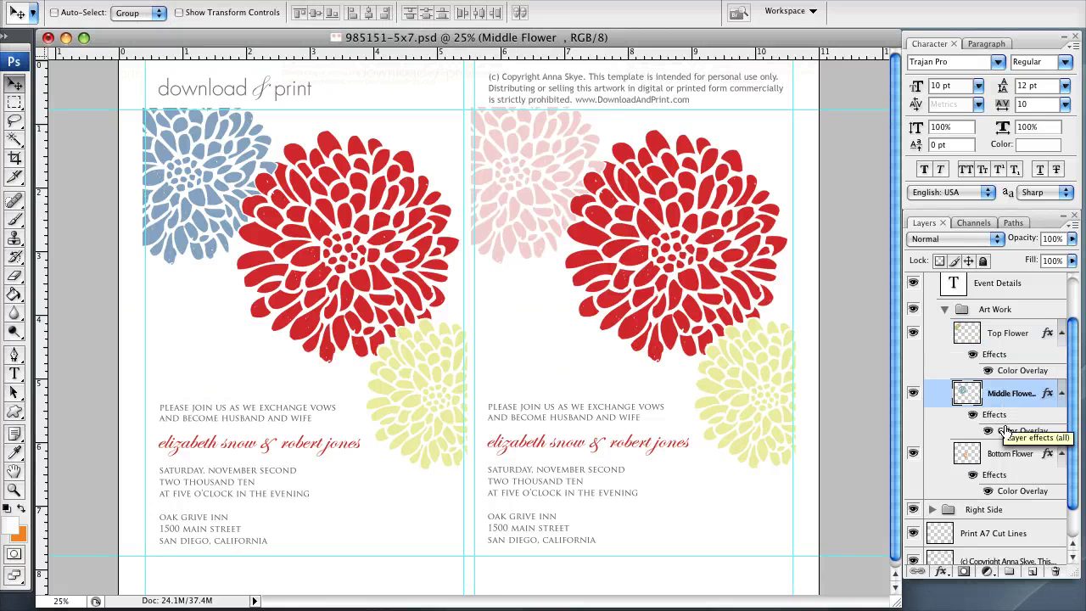
pyautogui.doubleClick(1004, 432)
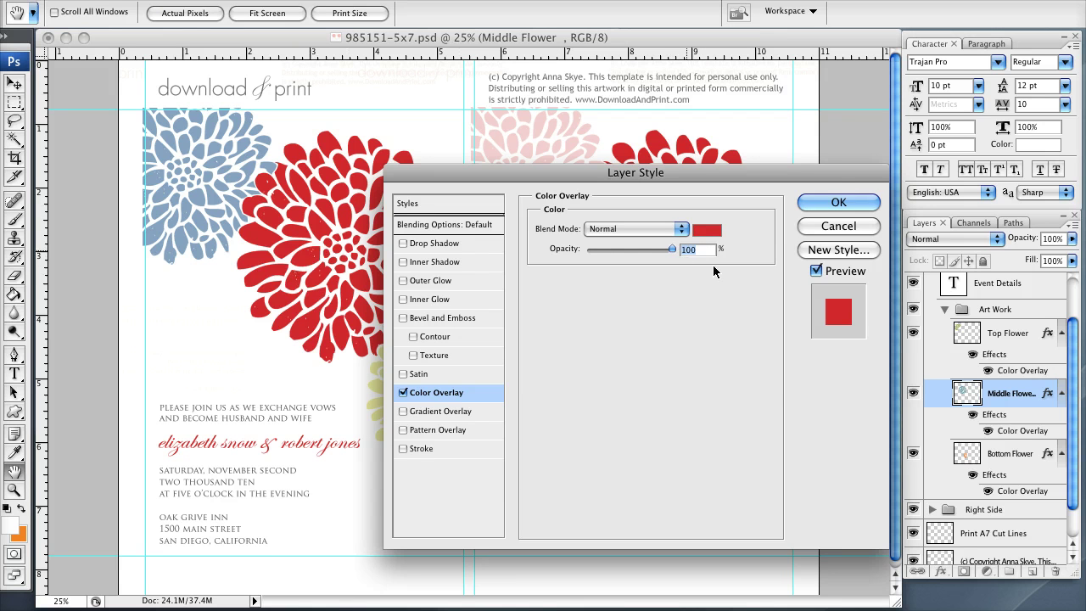
pyautogui.click(705, 229)
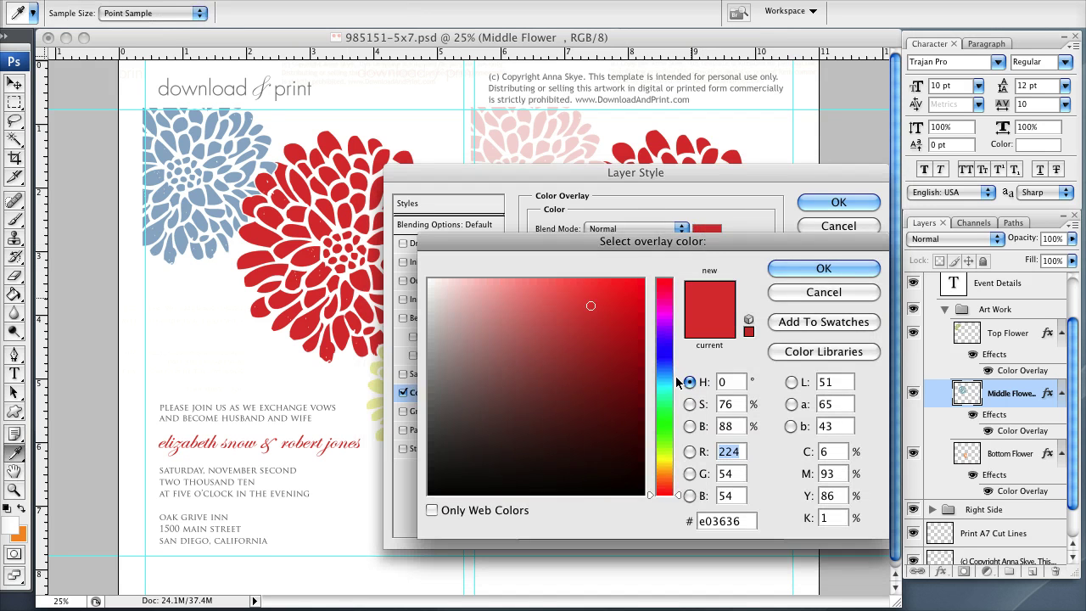
pyautogui.click(667, 466)
pyautogui.click(667, 433)
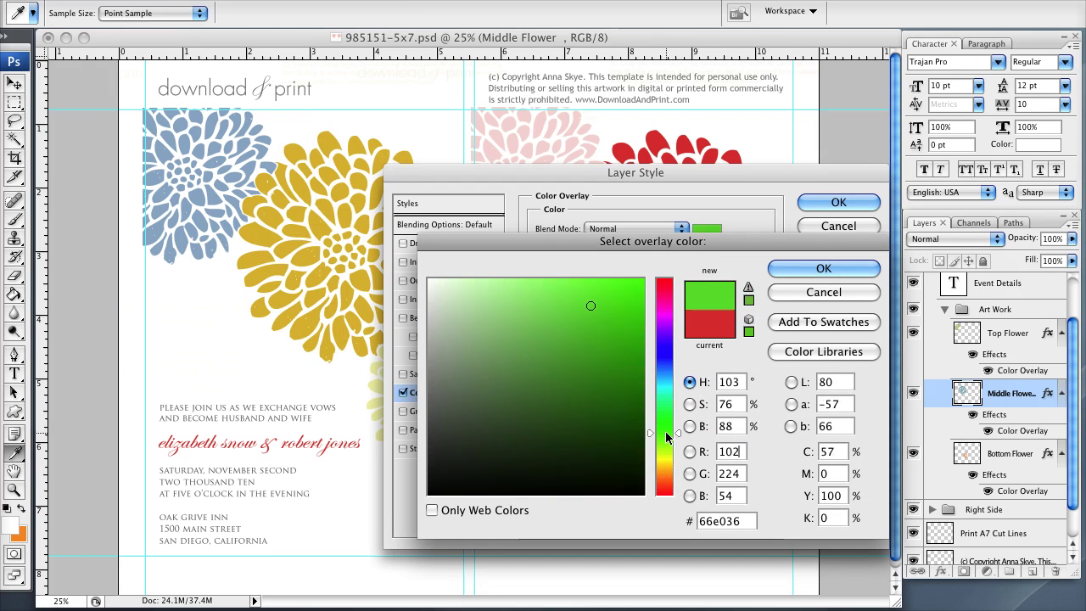
pyautogui.click(508, 332)
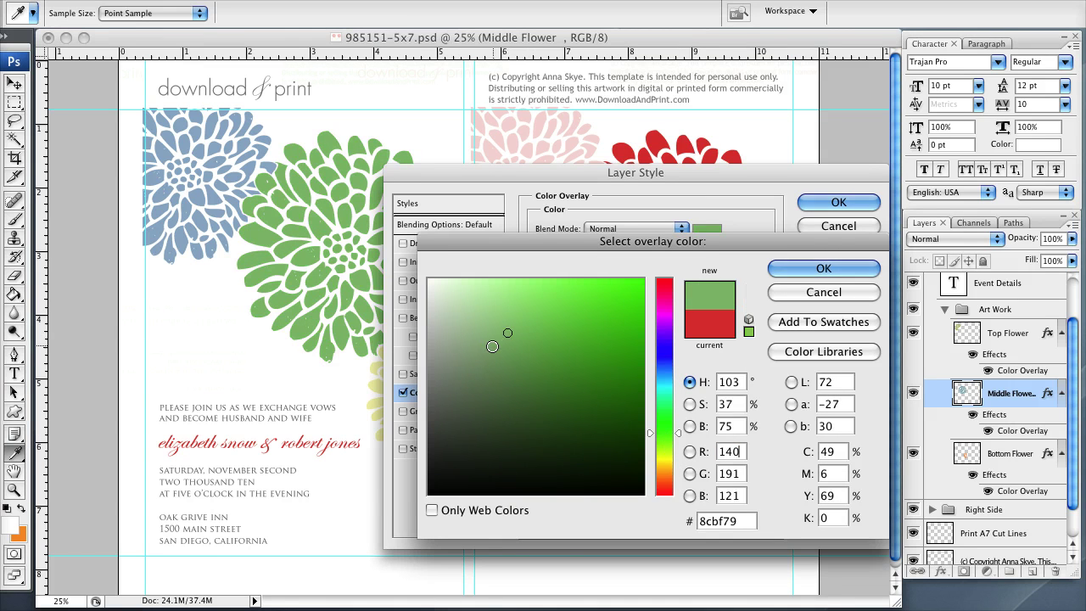
pyautogui.click(802, 266)
pyautogui.click(833, 201)
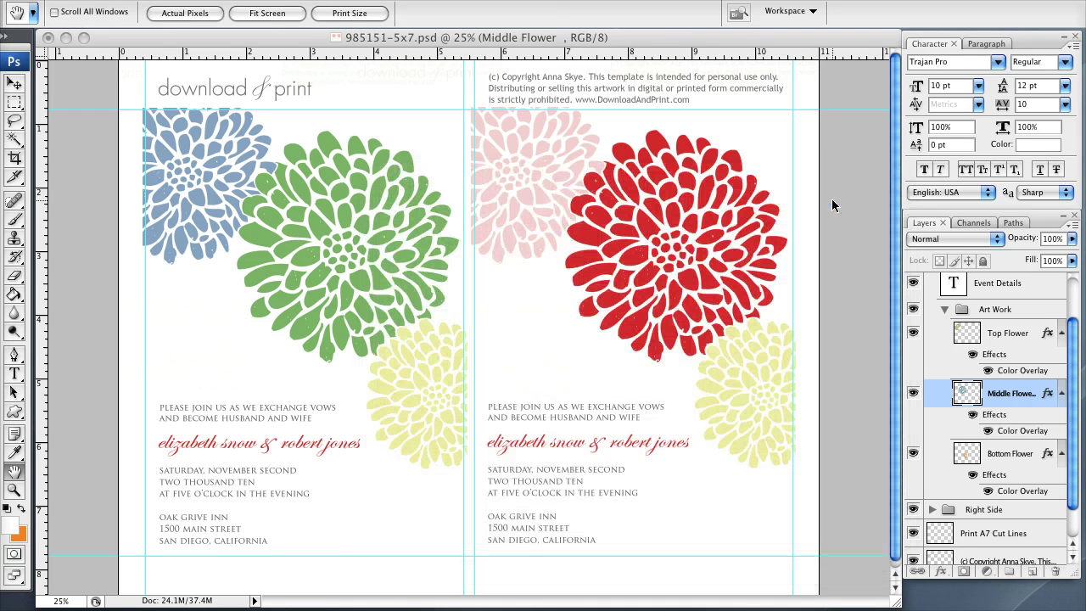
pyautogui.press('v')
pyautogui.click(1020, 455)
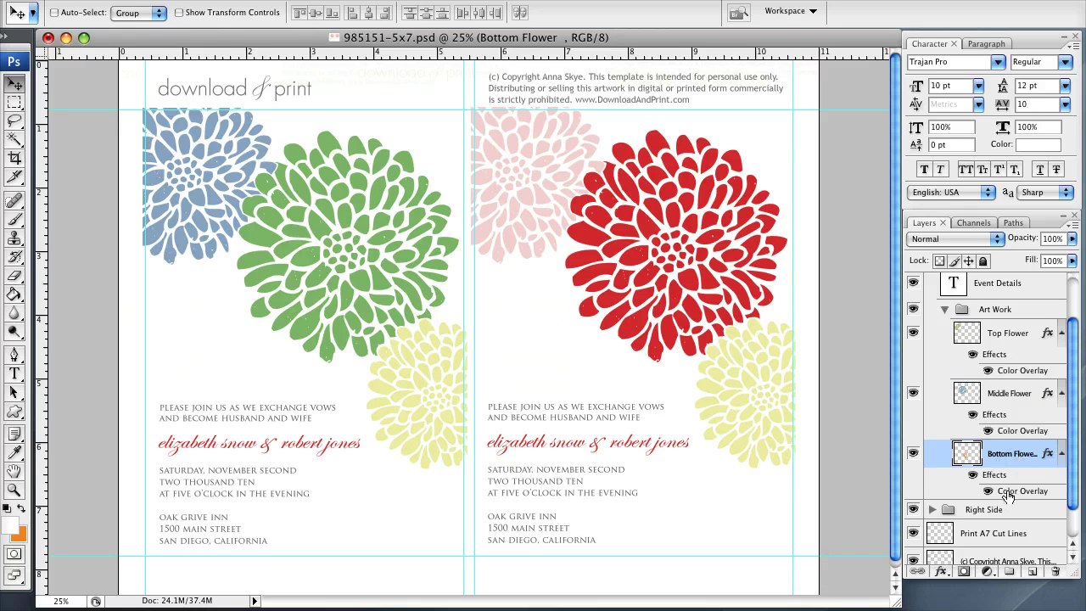
# Change the Bottom Flower's Color Overlay from pale yellow to deep purple #94649e.
pyautogui.doubleClick(1008, 492)
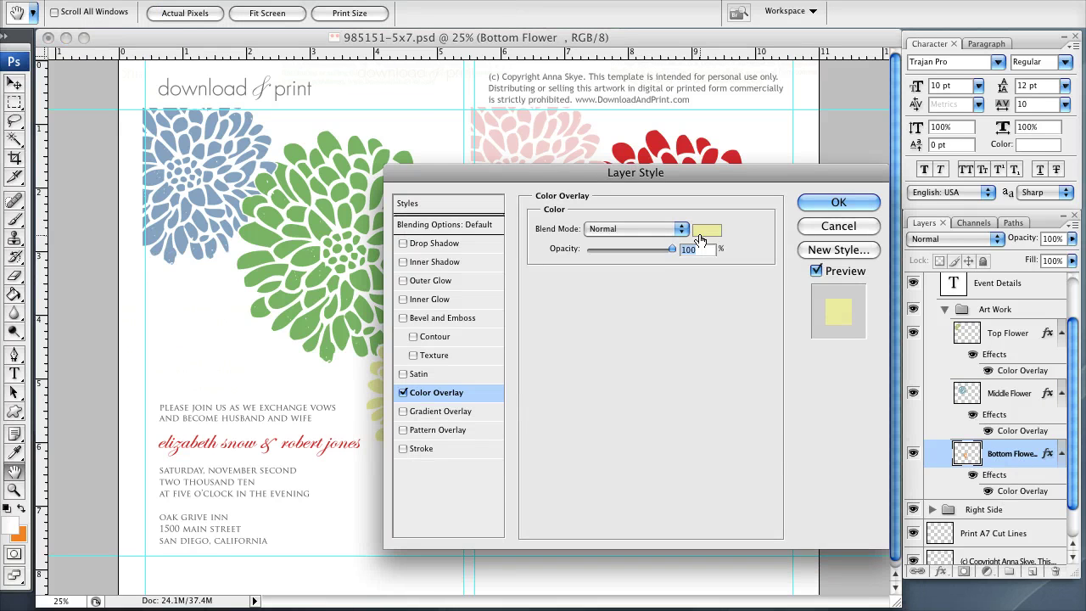
pyautogui.click(700, 237)
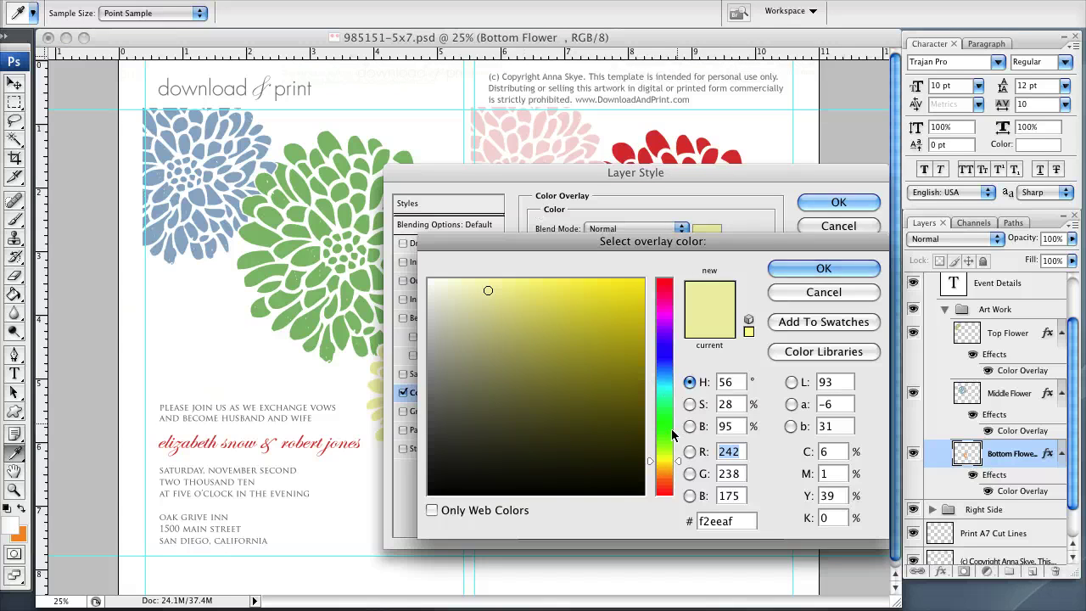
pyautogui.click(671, 322)
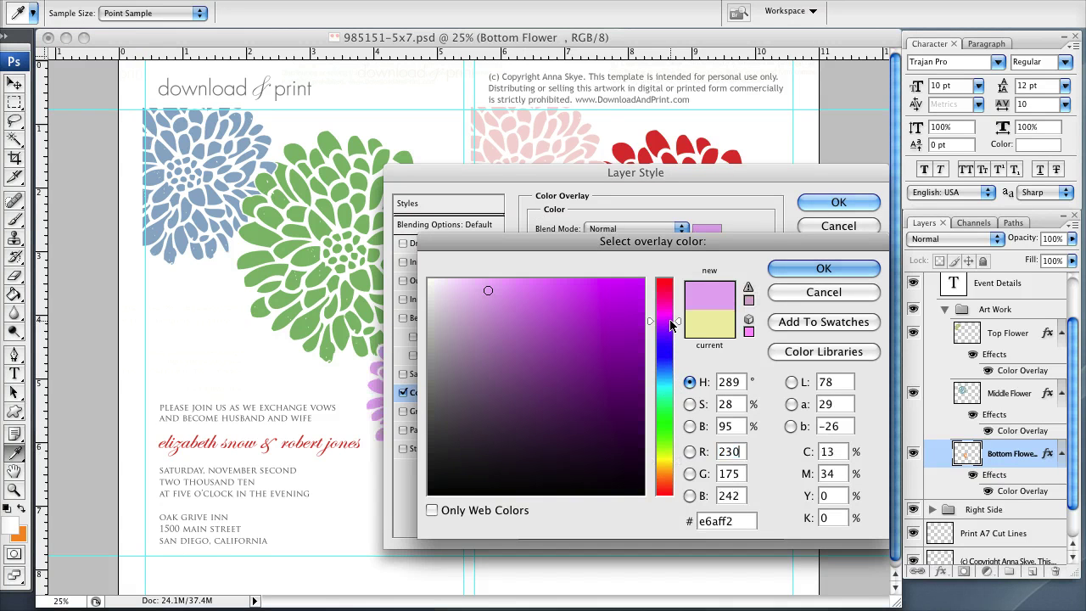
pyautogui.moveTo(595, 339)
pyautogui.mouseDown()
pyautogui.moveTo(607, 426)
pyautogui.moveTo(501, 422)
pyautogui.moveTo(506, 359)
pyautogui.mouseUp()
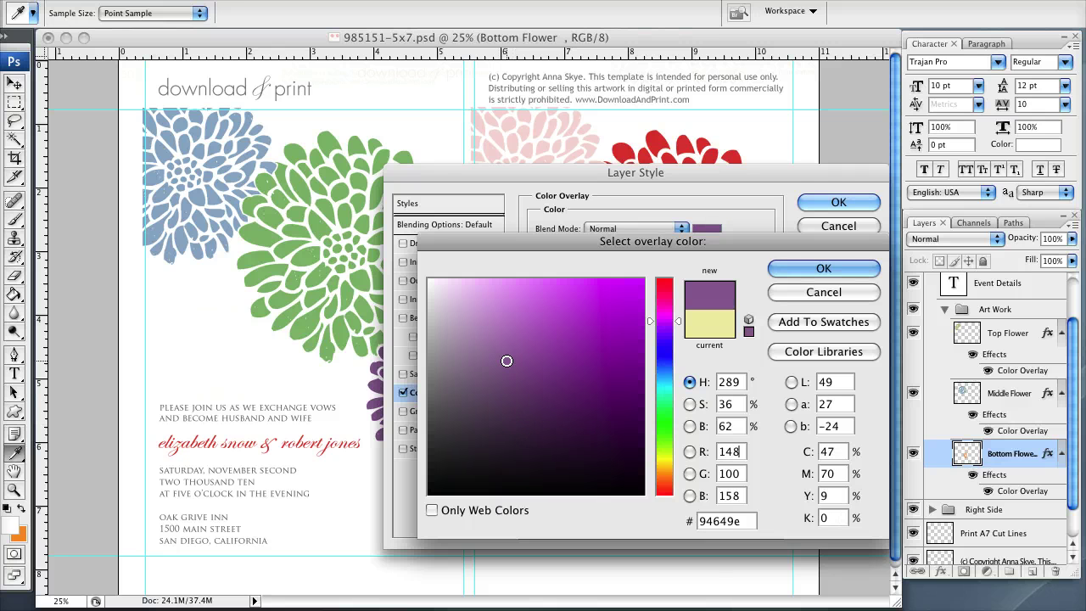
pyautogui.click(803, 268)
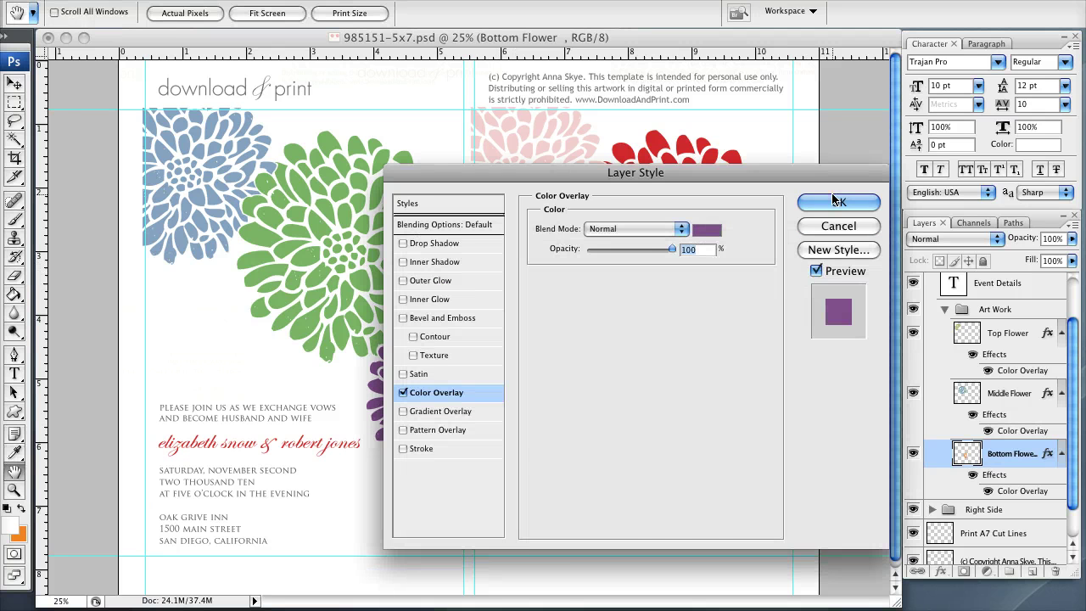
pyautogui.click(836, 201)
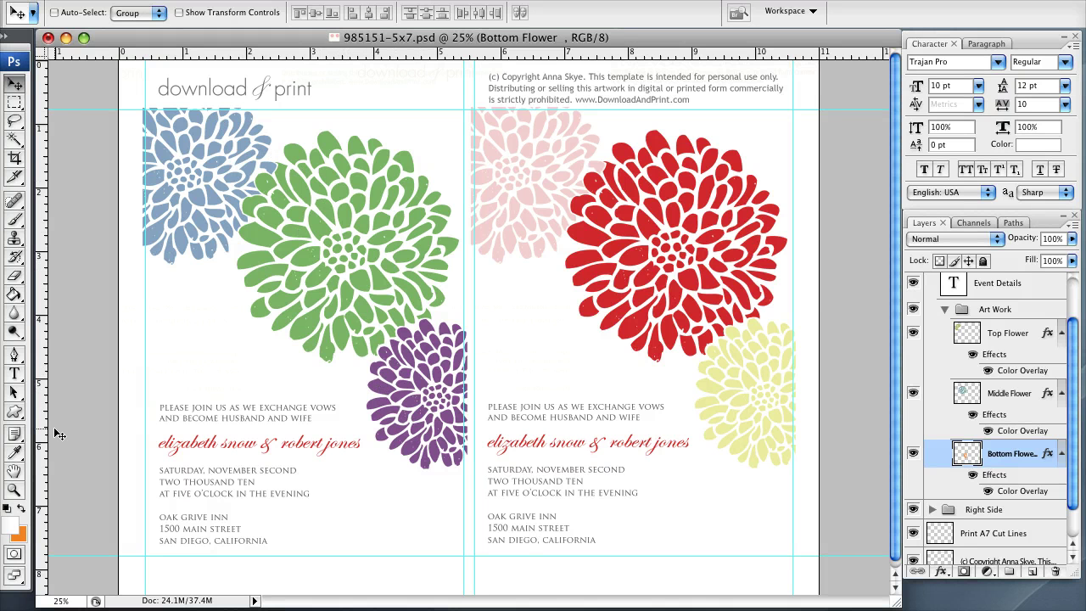
# Color the names text purple #94659e, sampled from the purple bottom flower.
pyautogui.click(14, 373)
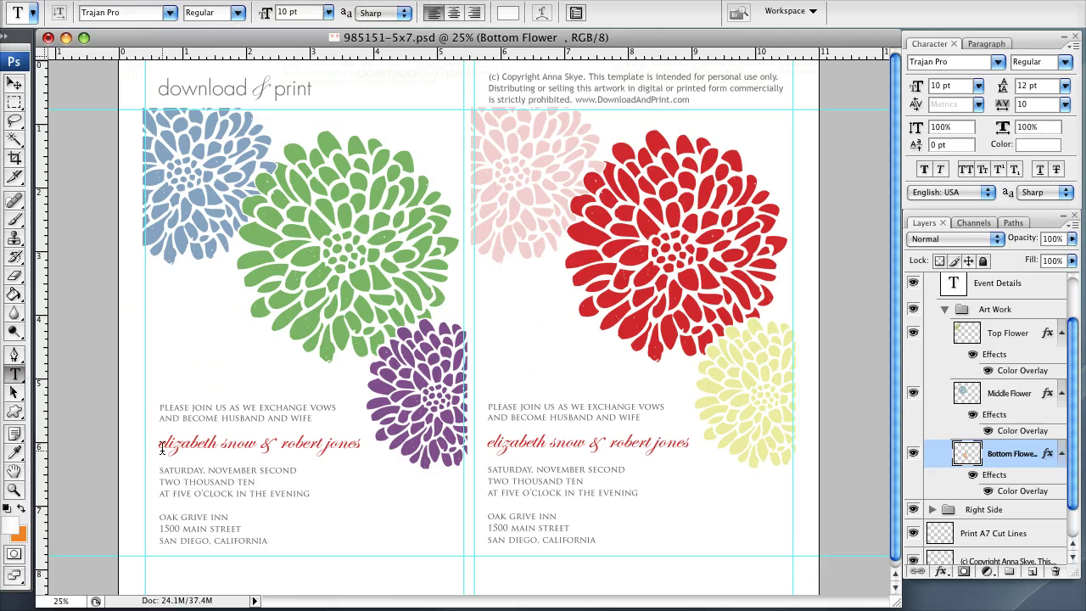
pyautogui.moveTo(158, 447); pyautogui.dragTo(359, 452)
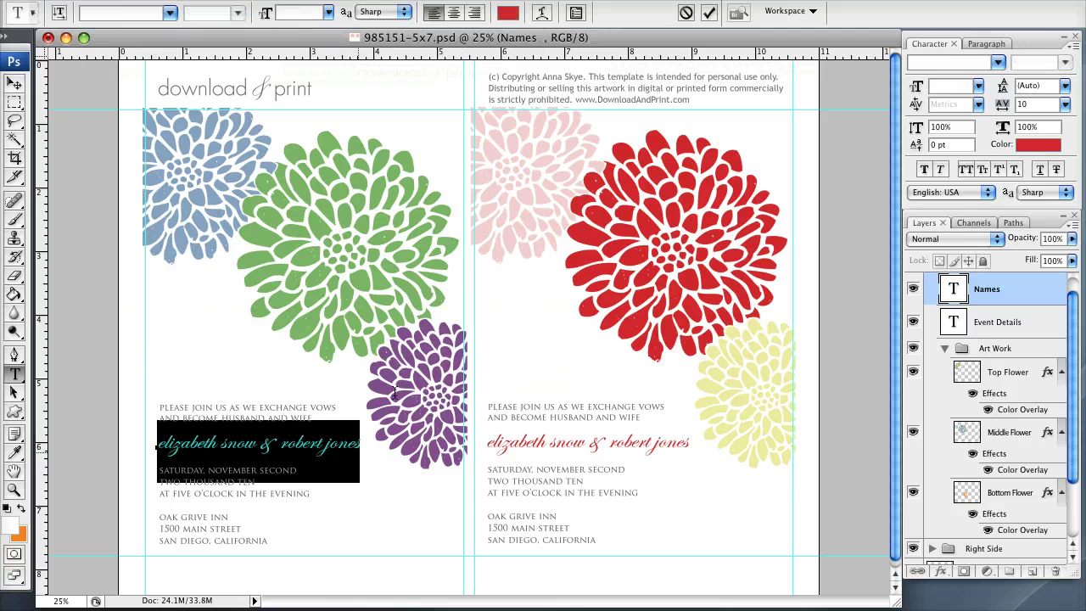
pyautogui.click(509, 18)
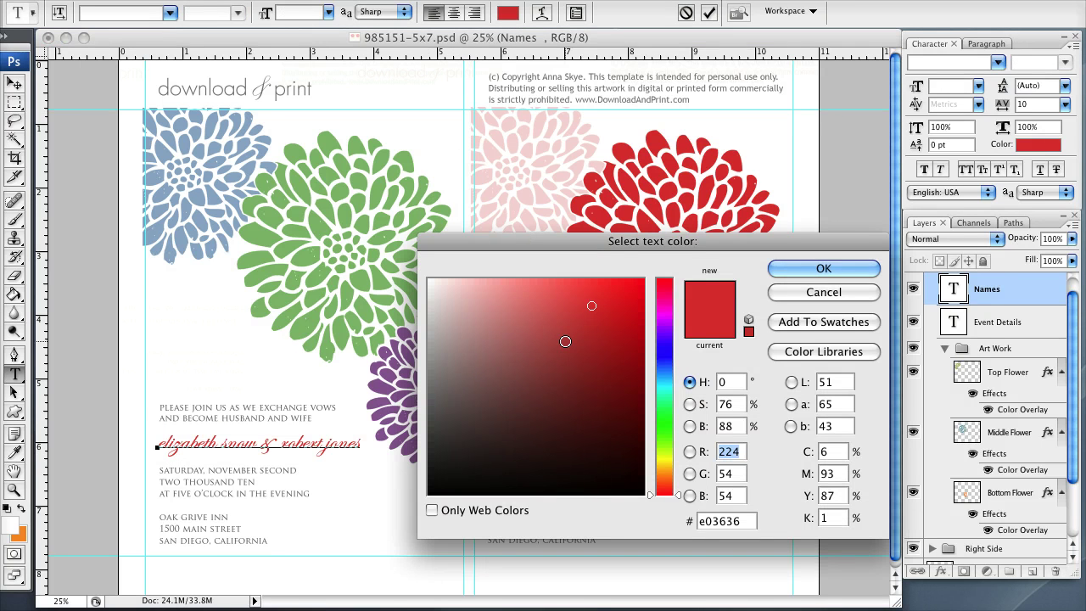
pyautogui.click(469, 394)
pyautogui.click(494, 440)
pyautogui.click(558, 438)
pyautogui.click(519, 364)
pyautogui.click(553, 320)
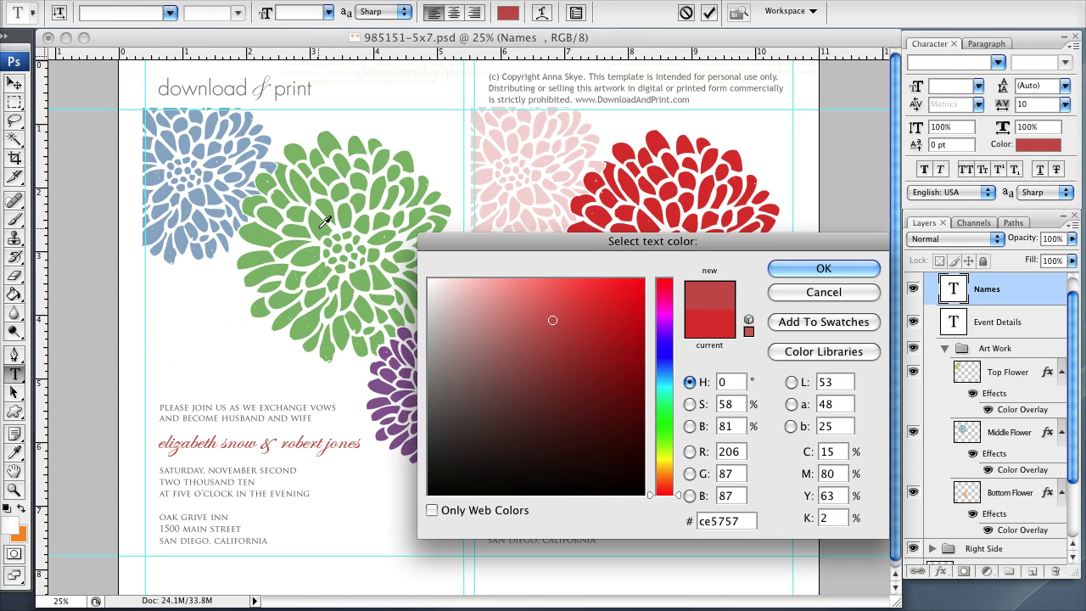
pyautogui.click(325, 222)
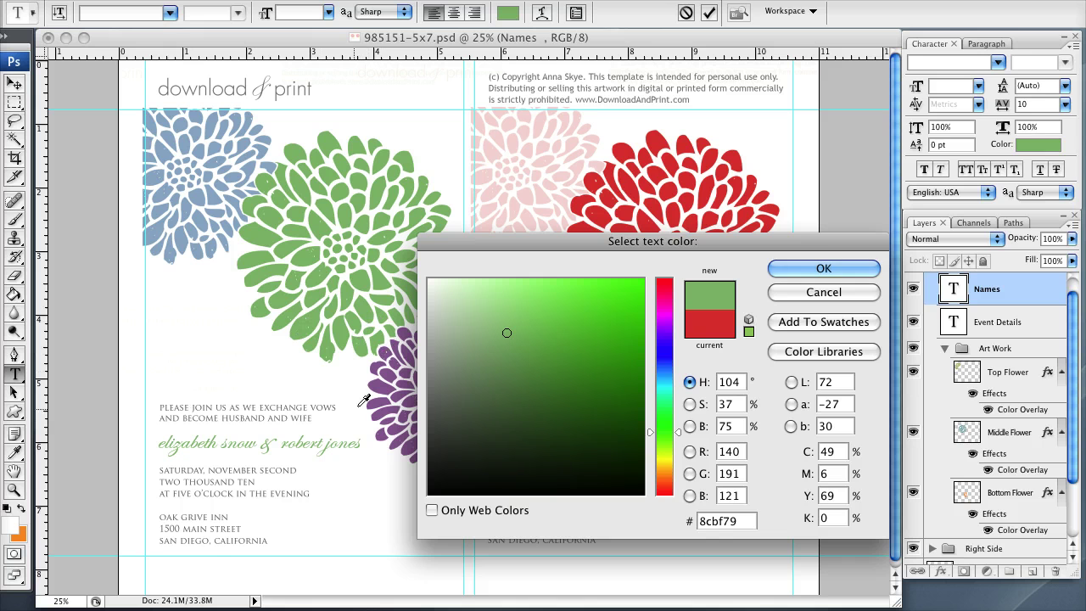
pyautogui.click(381, 387)
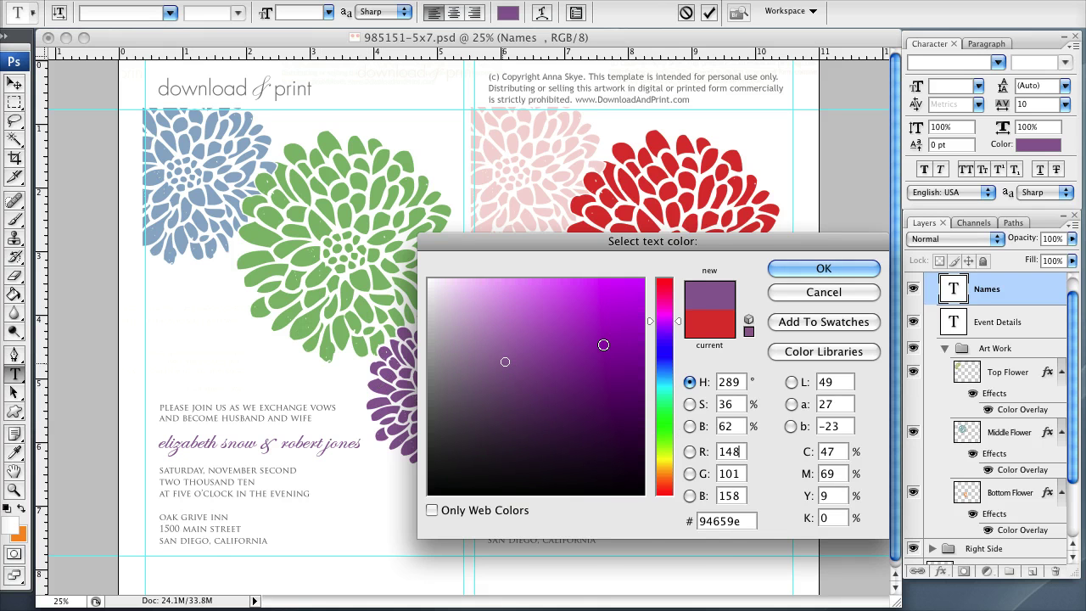
pyautogui.click(799, 269)
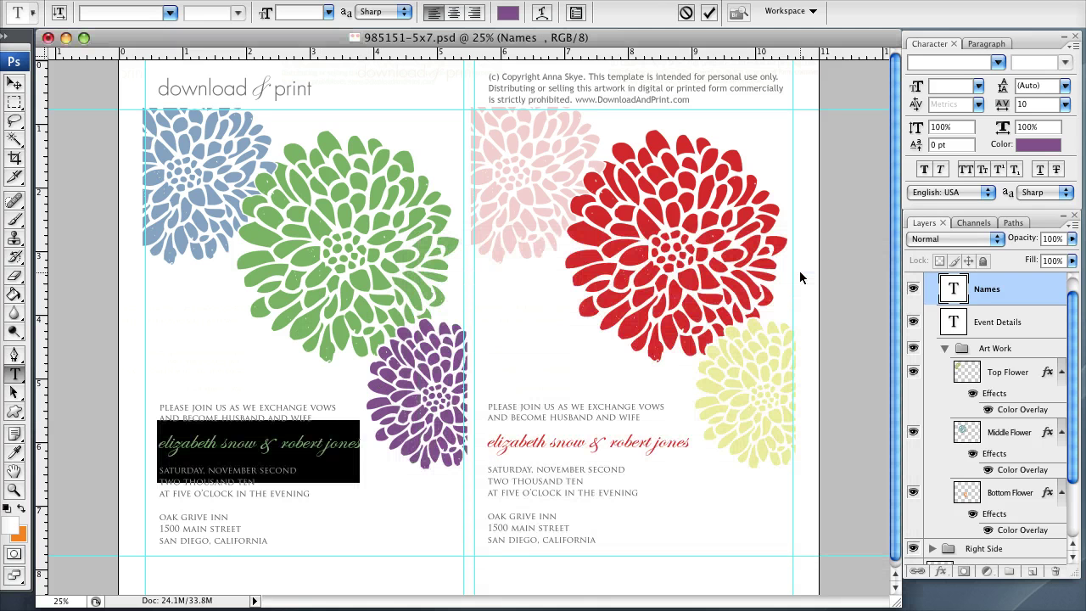
pyautogui.click(705, 12)
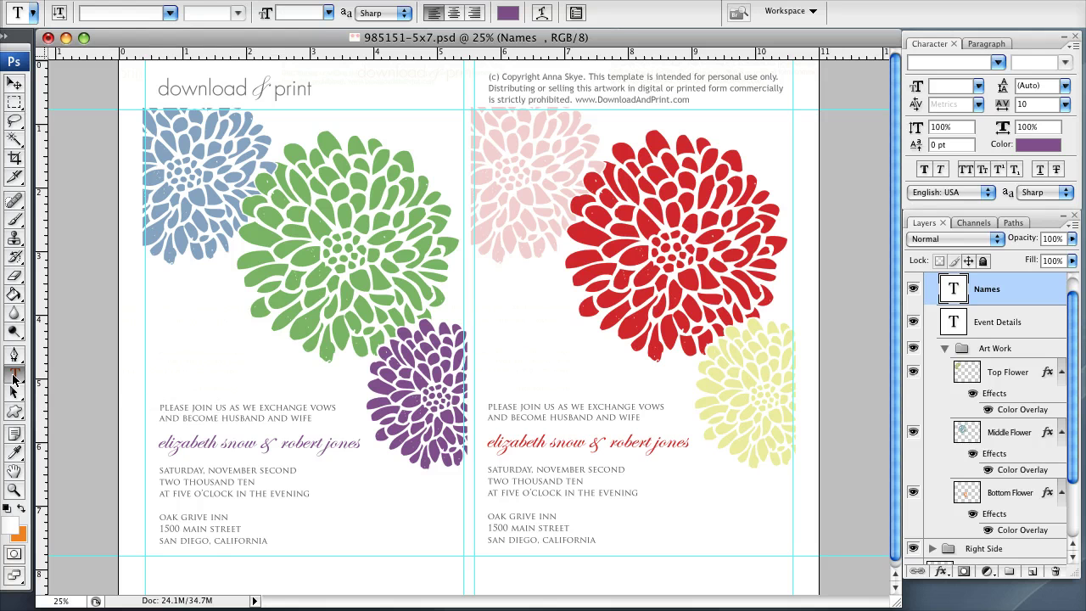
# Replace the two 'PLEASE JOIN US' lines with 'BRIDAL SHOWER IN HONNOUR OF'.
pyautogui.click(160, 408)
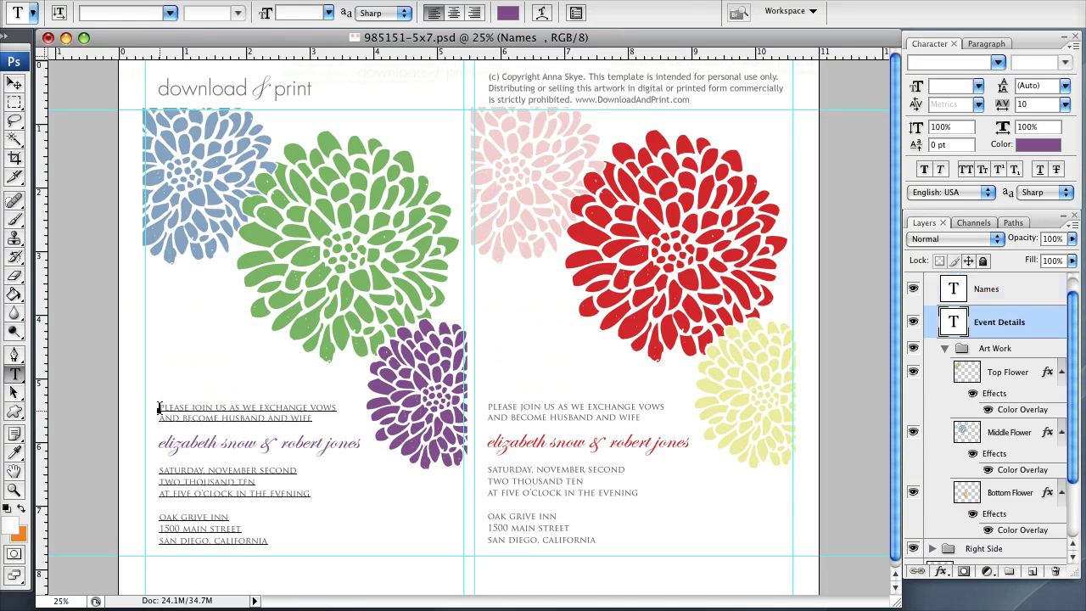
pyautogui.moveTo(160, 408); pyautogui.dragTo(333, 421)
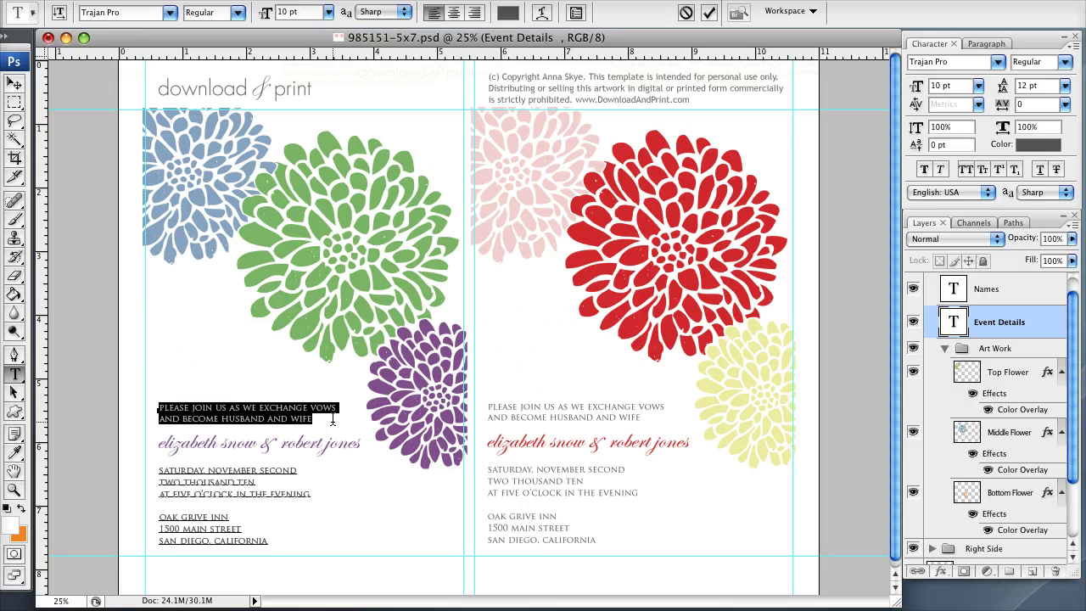
pyautogui.press('BackSpace')
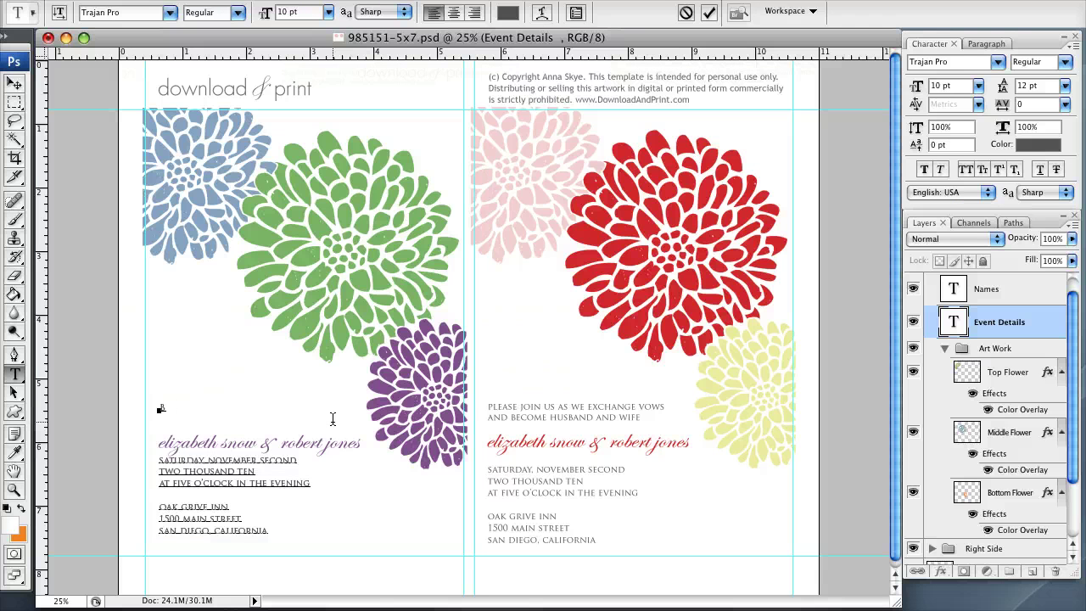
pyautogui.write('BRIDAL SHOWER IN HONNOUR OF')
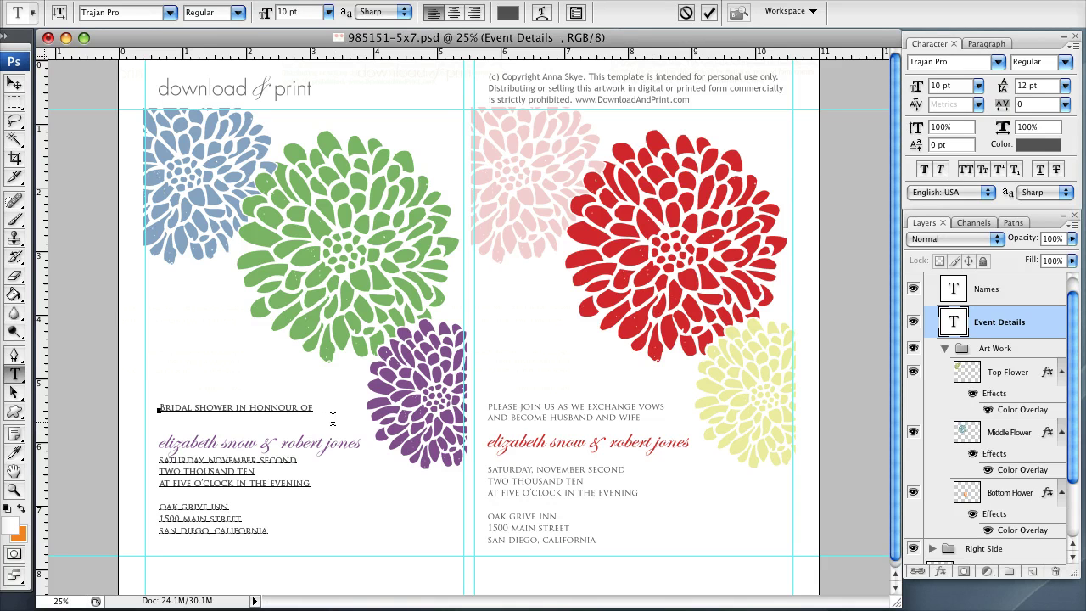
pyautogui.click(709, 12)
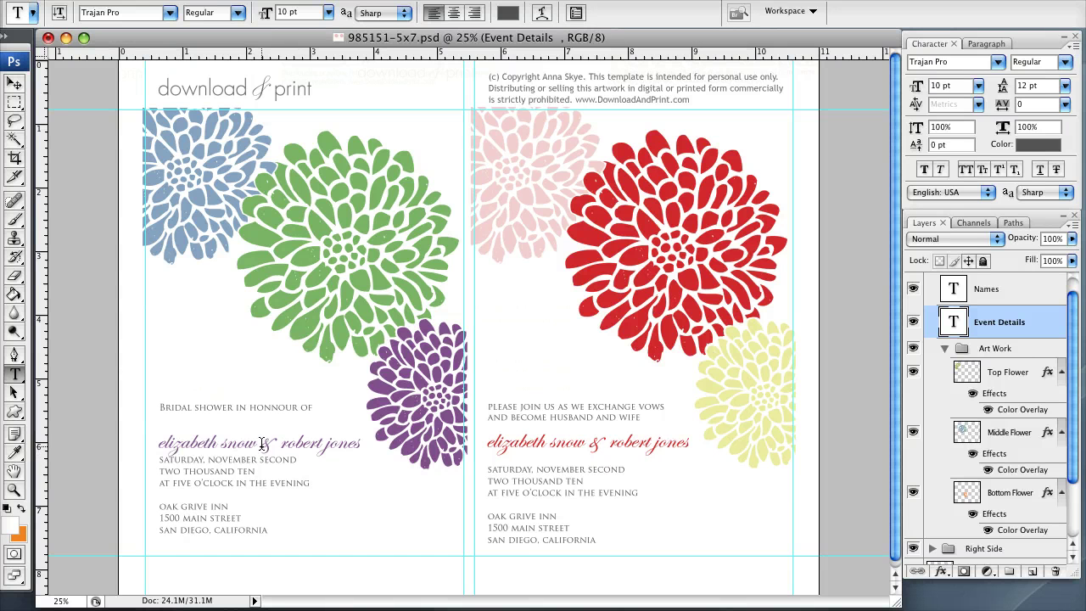
# Delete the ampersand and second name from the names line, then nudge the remaining name up.
pyautogui.moveTo(263, 445); pyautogui.dragTo(372, 440)
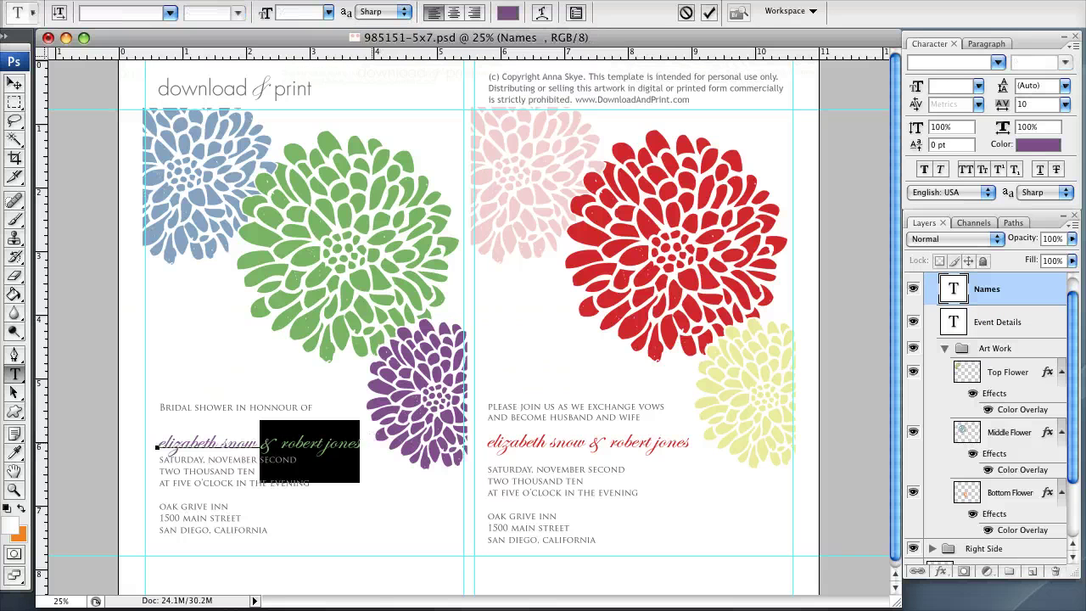
pyautogui.press('BackSpace')
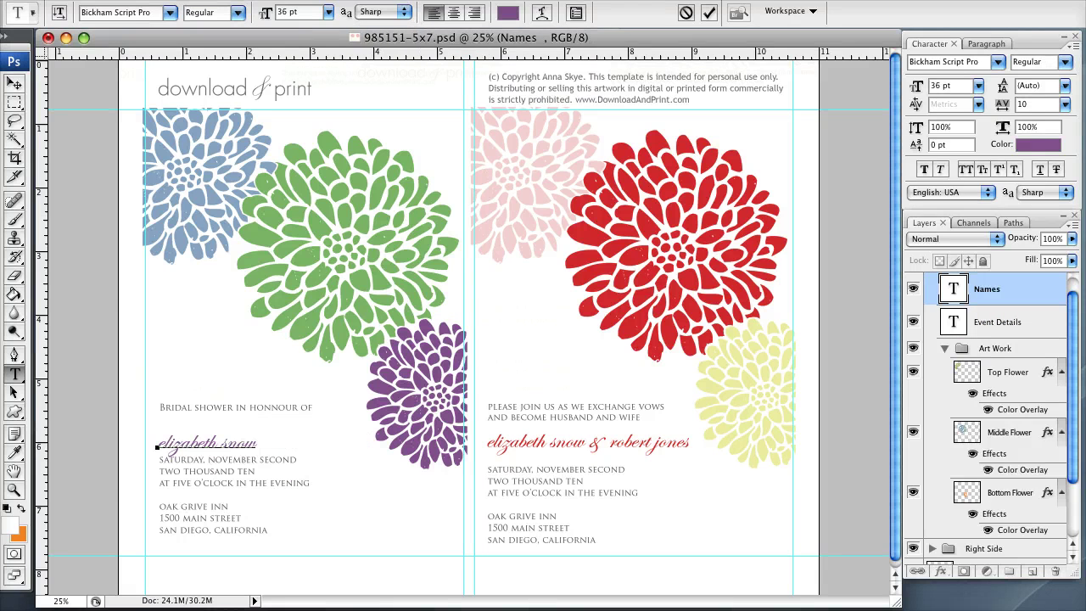
pyautogui.click(709, 12)
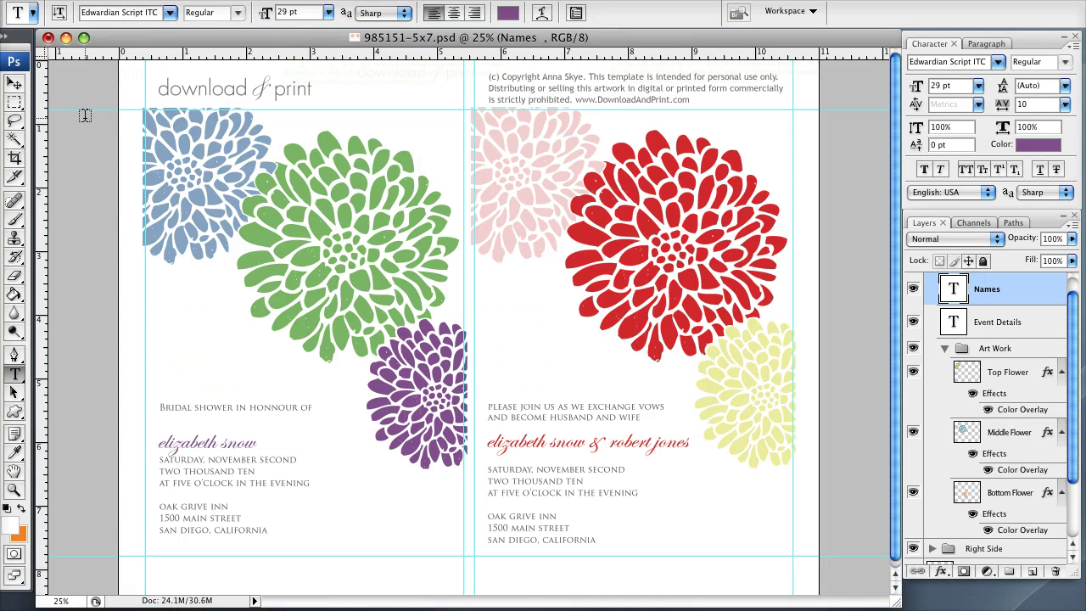
pyautogui.click(17, 82)
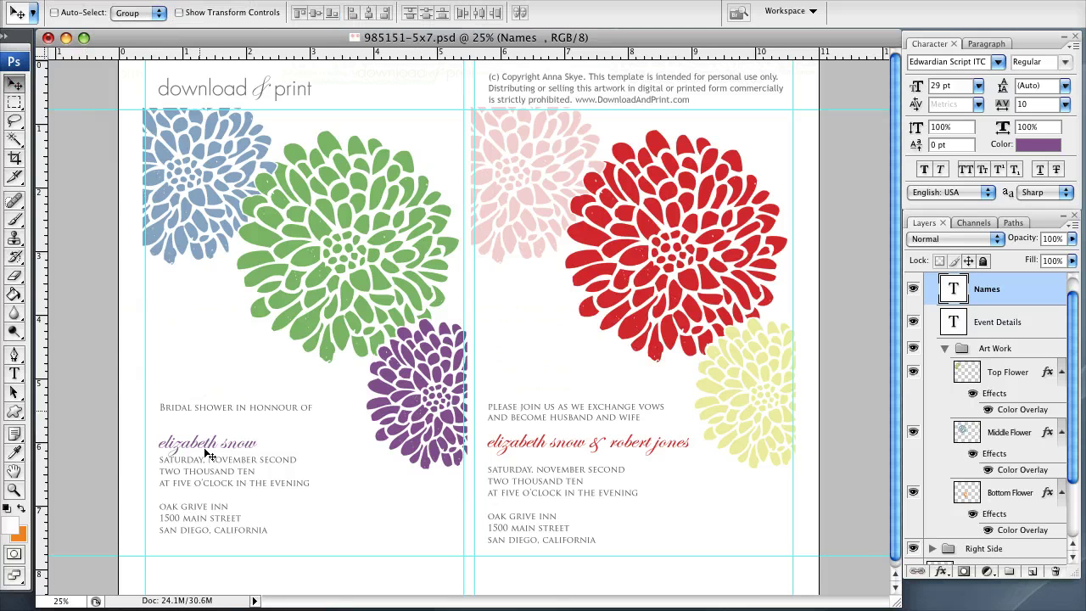
pyautogui.moveTo(204, 444); pyautogui.dragTo(203, 436)
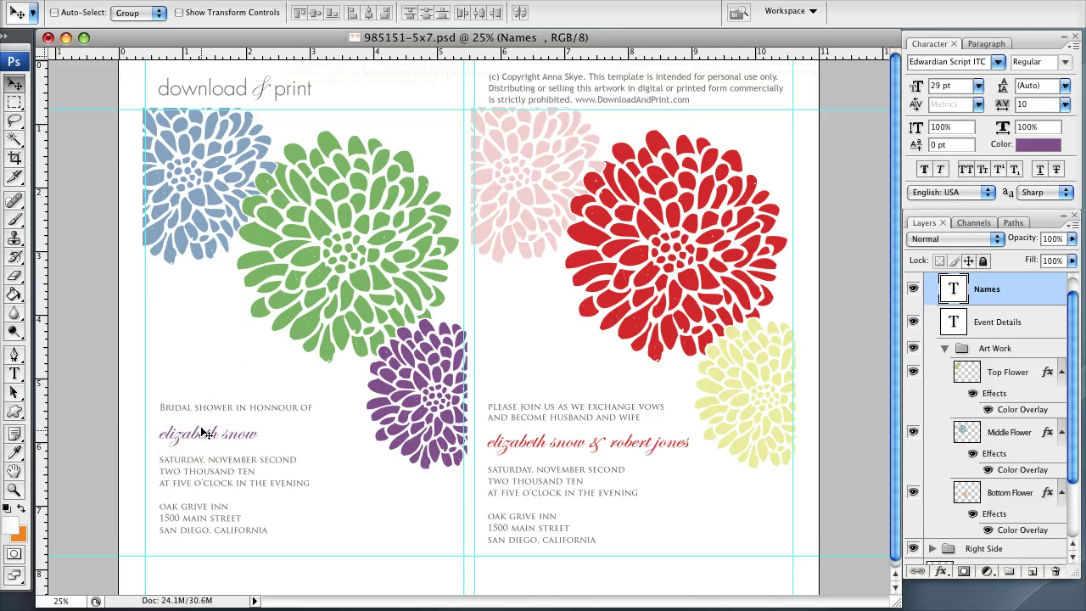